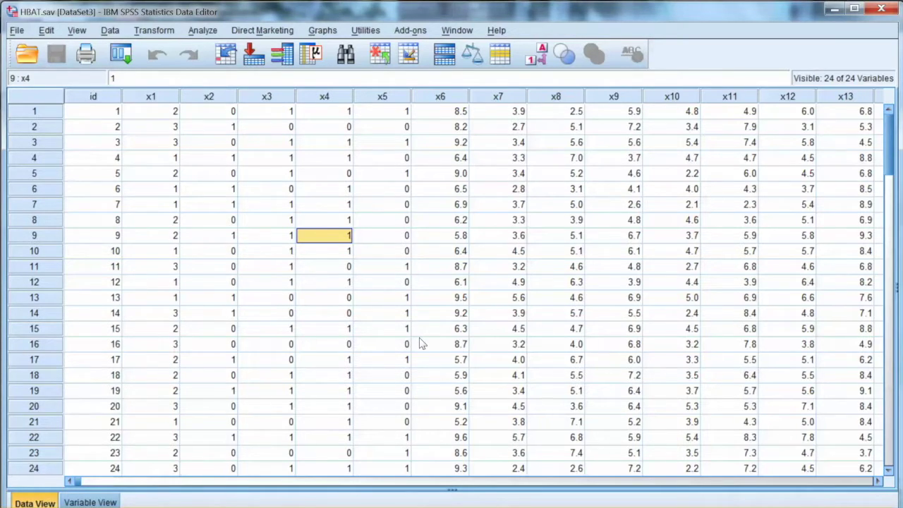
- Open Explore and add X6 Product Quality through X18 to the Dependent List
left_click(202, 31)
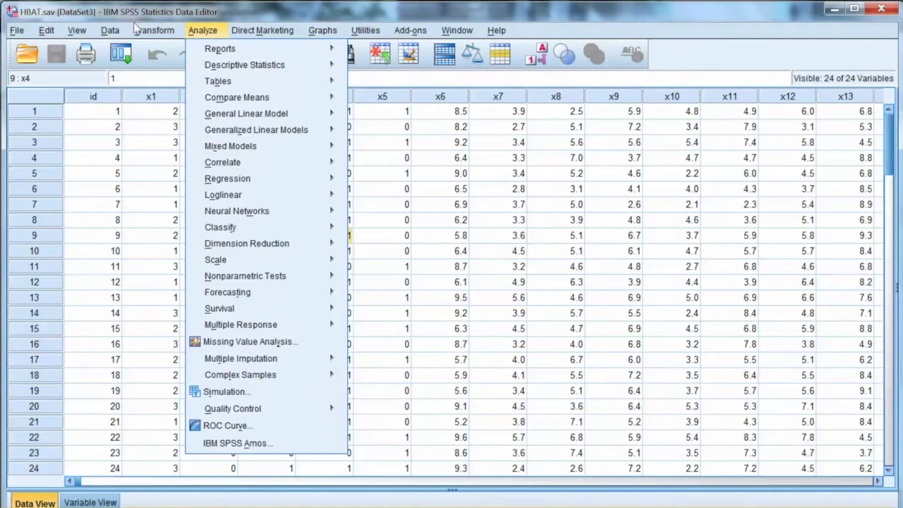
key("Down")
key("Down")
key("Right")
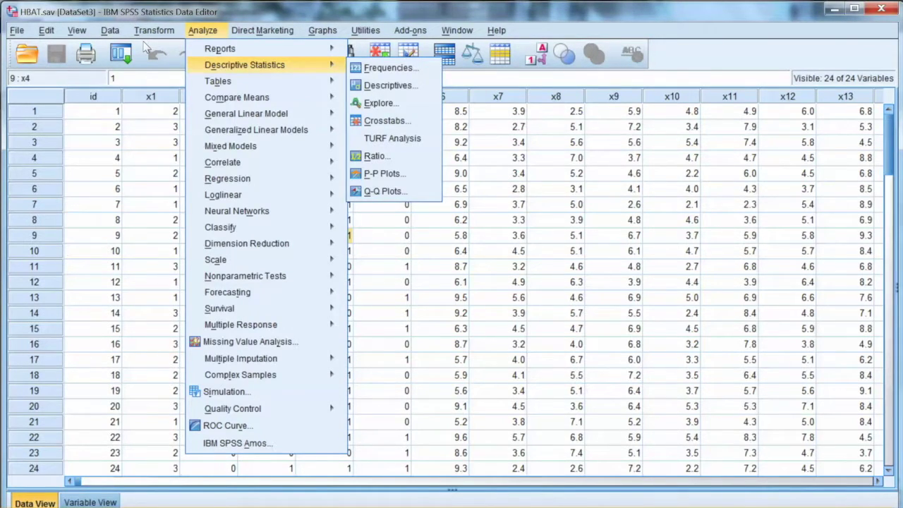
key("Down")
key("Down")
key("Down")
key("Return")
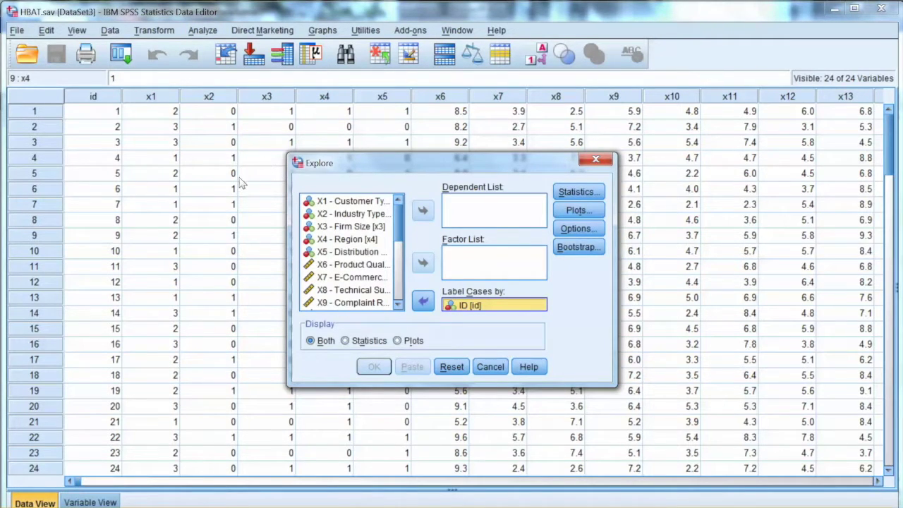
key("Tab")
scroll(265, 178, "down", 3)
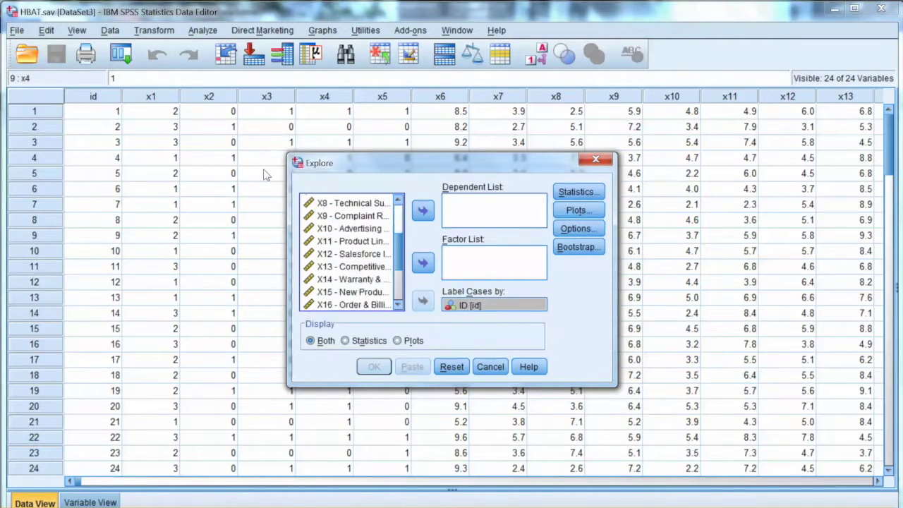
scroll(265, 178, "down", 1)
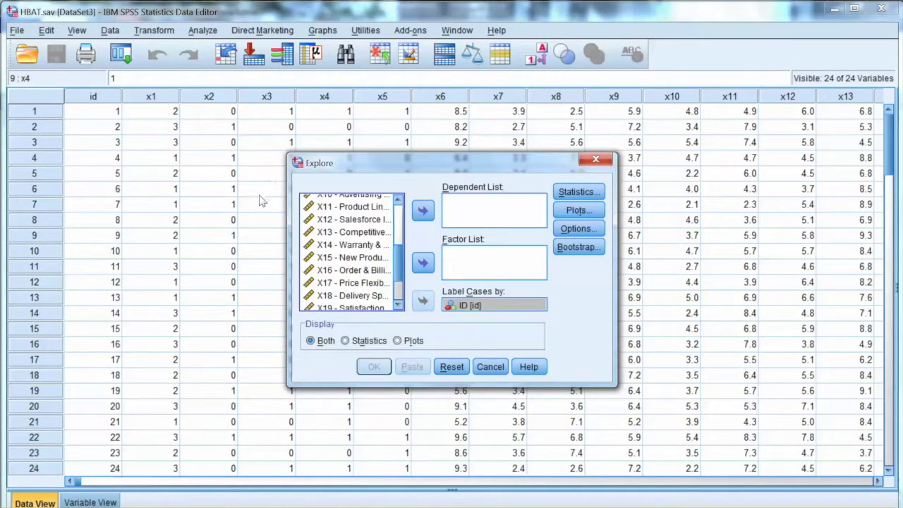
key("shift+Down")
key("shift+Down")
key("shift+Down")
key("Tab")
key("space")
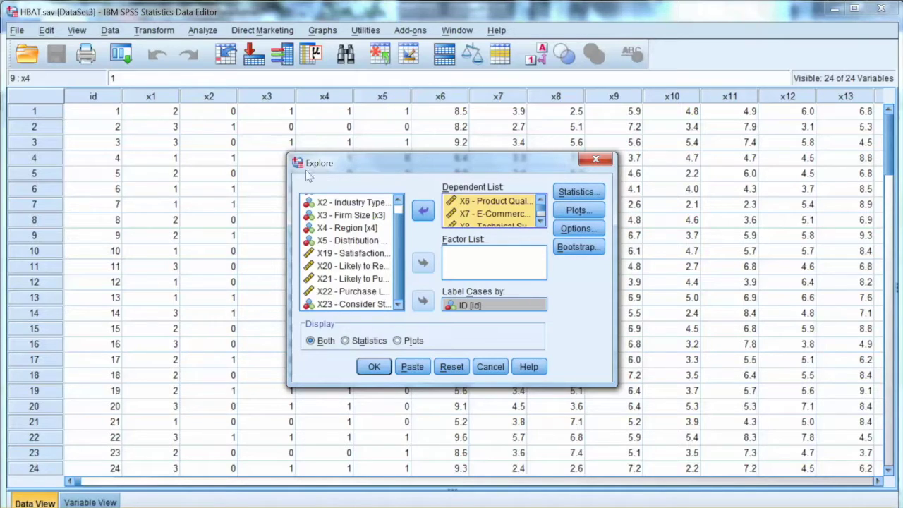
- Move X4 - Region from the variable list into the Explore Factor List
scroll(269, 173, "up", 1)
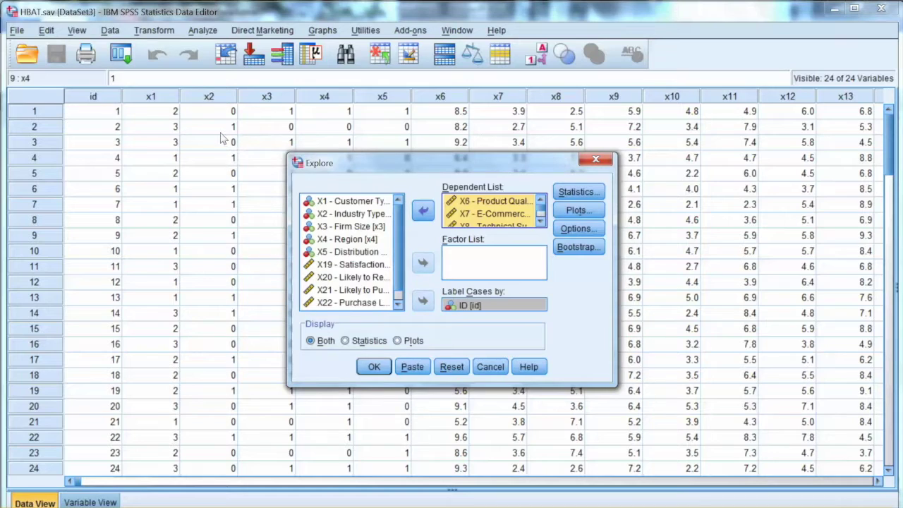
key("Tab")
key("Down")
key("Down")
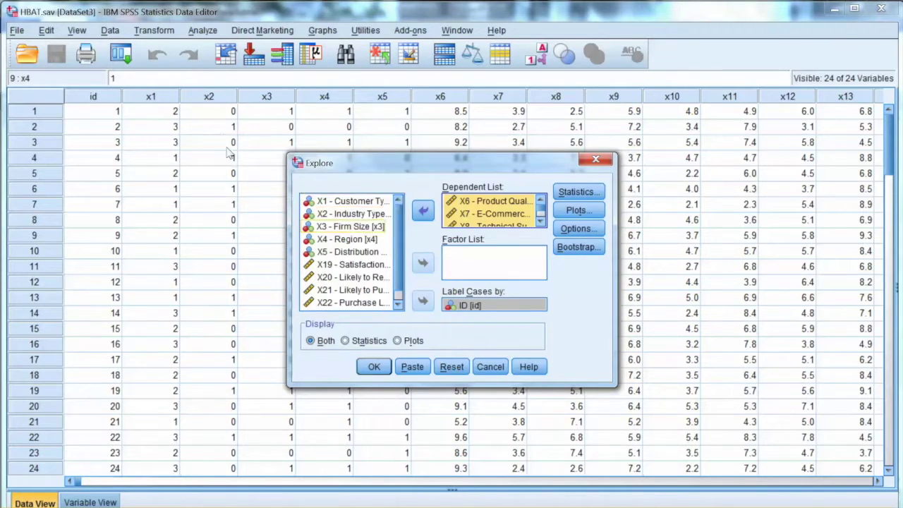
key("Down")
key("Down")
key("Up")
key("Up")
key("Up")
key("Up")
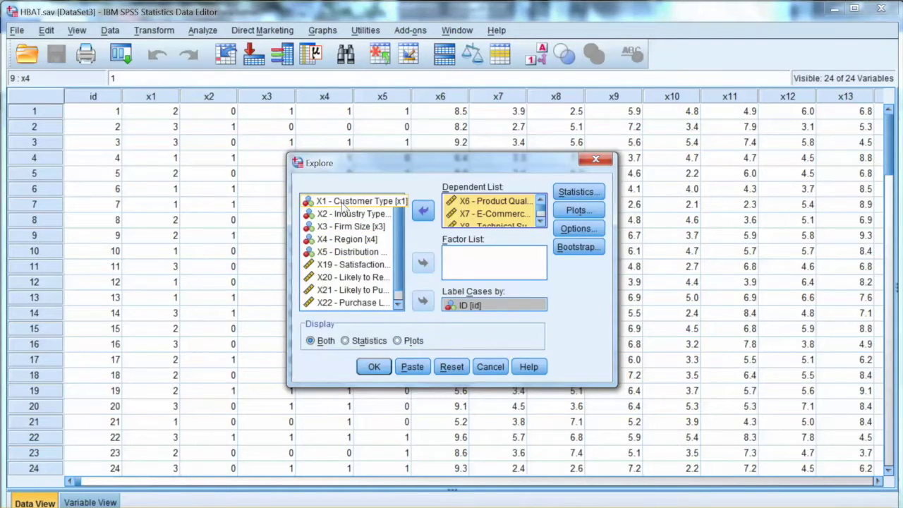
key("Down")
left_click(342, 230)
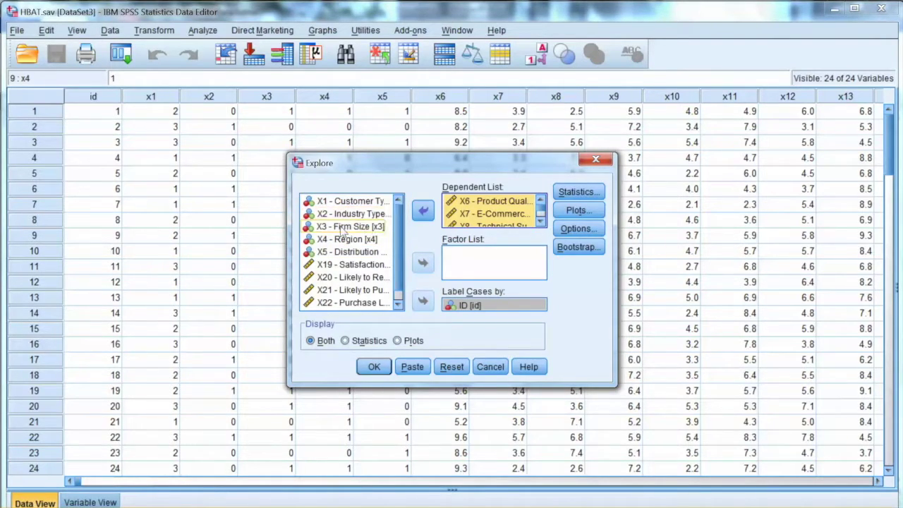
key("Down")
key("Down")
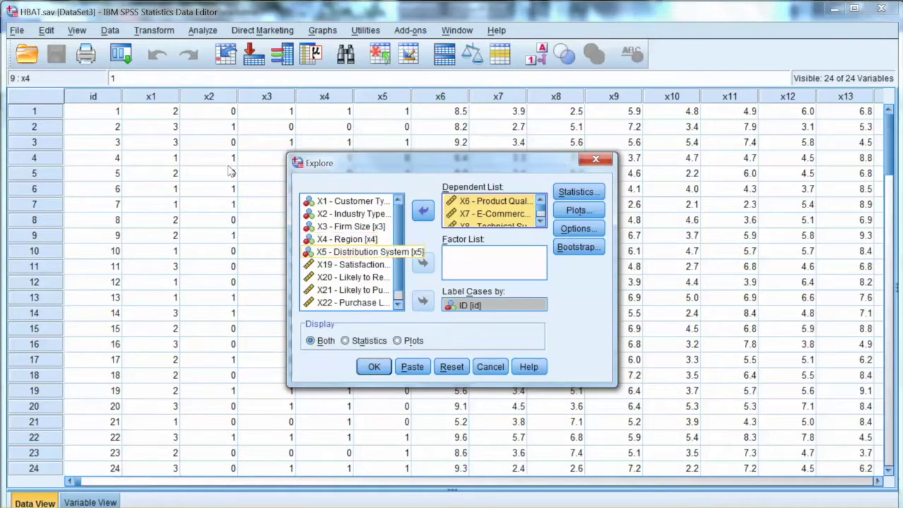
key("Up")
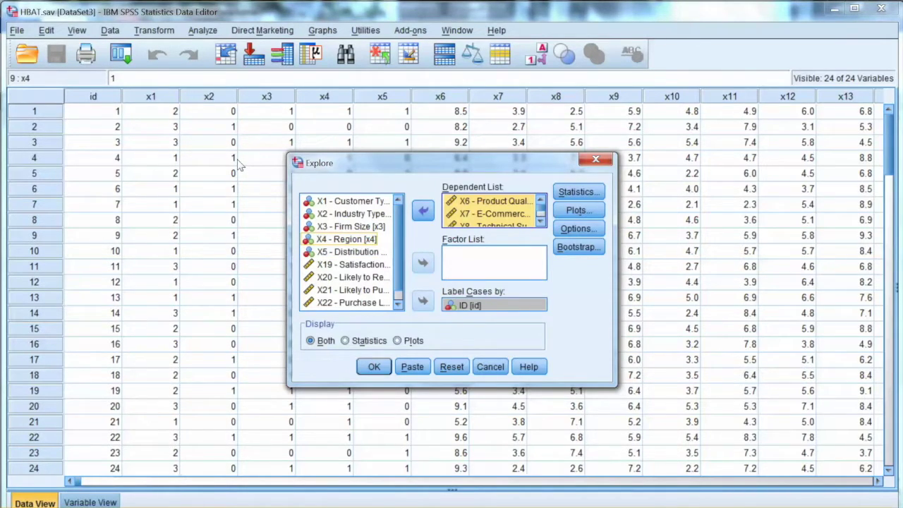
key("space")
key("alt+f")
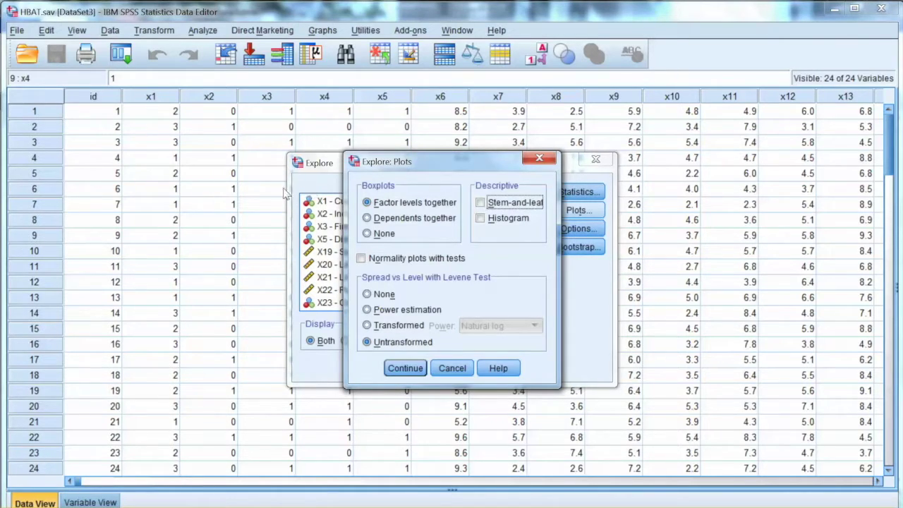
- Set Spread vs Level with Levene Test to Untransformed in the Explore plot settings
key("alt+e")
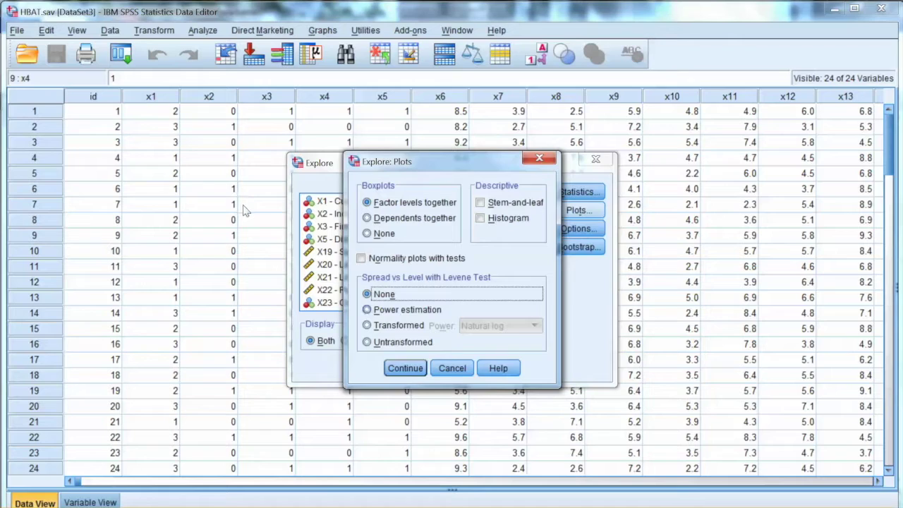
key("alt+u")
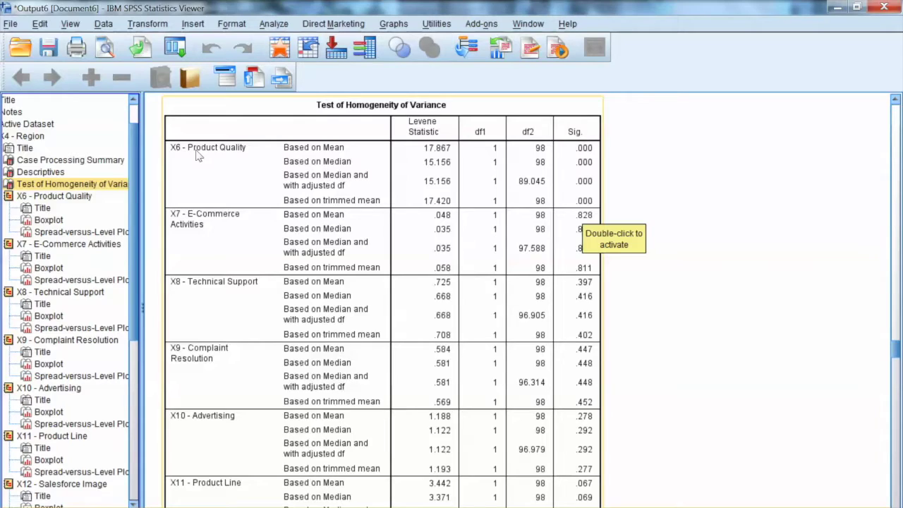
- Select the by-region Test of Homogeneity of Variance table and scroll onward
left_click(459, 189)
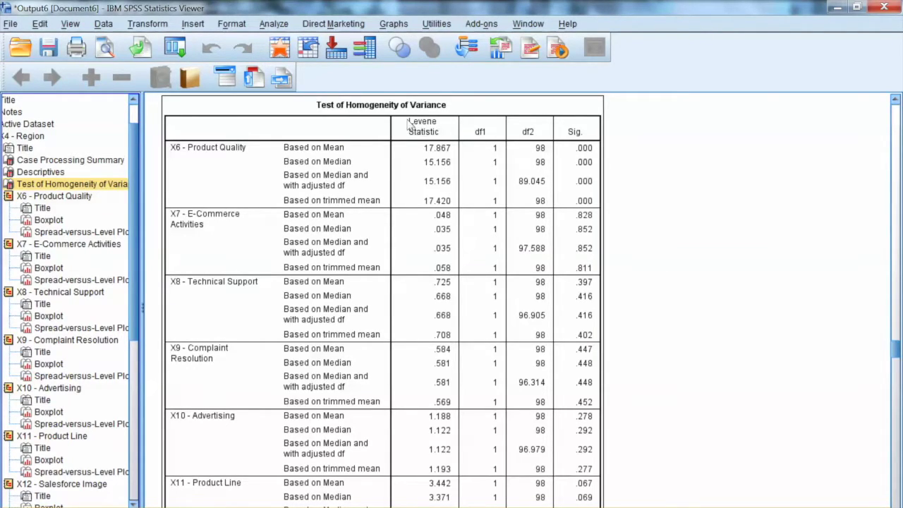
scroll(317, 212, "down", 10)
- Scroll through the by-region boxplots down to X17 Price Flexibility
scroll(366, 338, "down", 1)
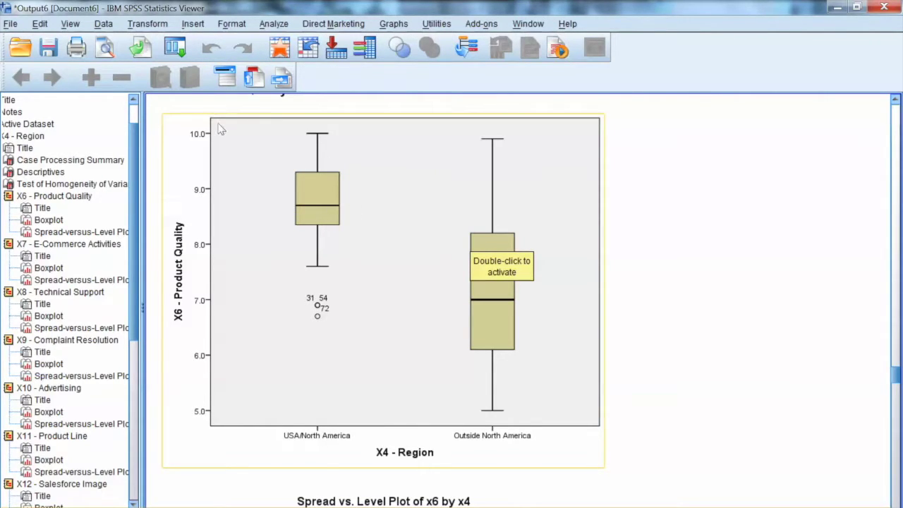
scroll(220, 155, "down", 10)
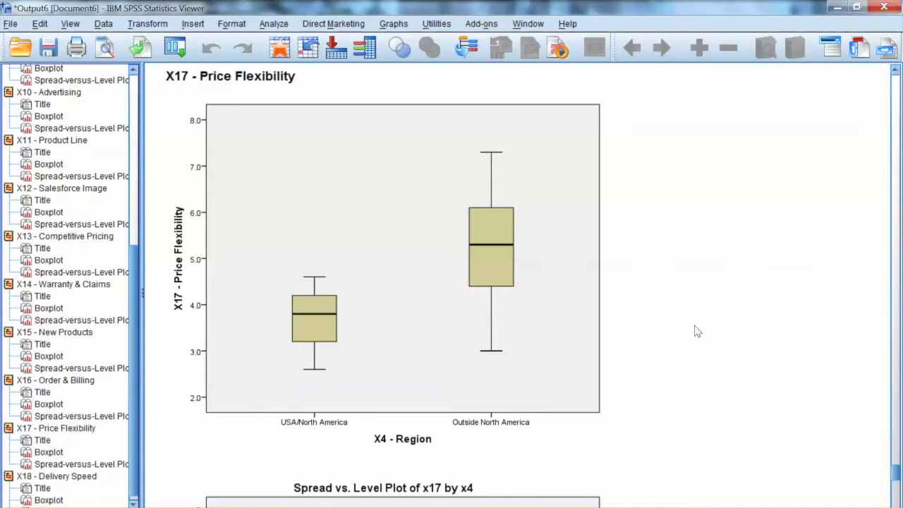
- Rerun Explore on X6–X18 with X1 - Customer Type as the factor
left_click(258, 28)
key("Down")
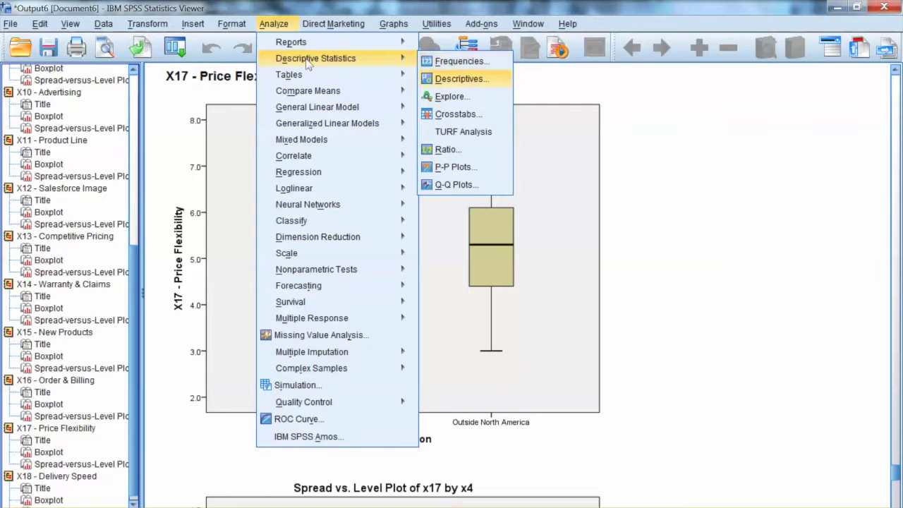
key("Down")
key("Return")
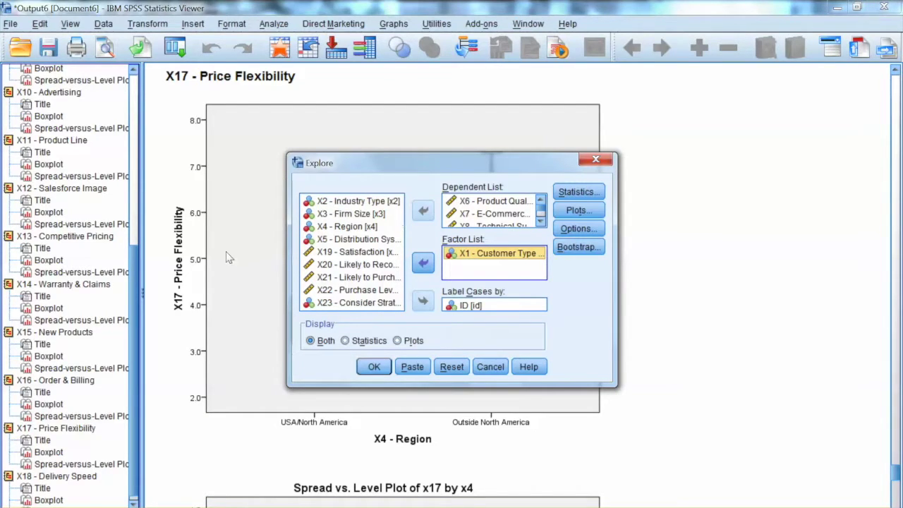
key("Return")
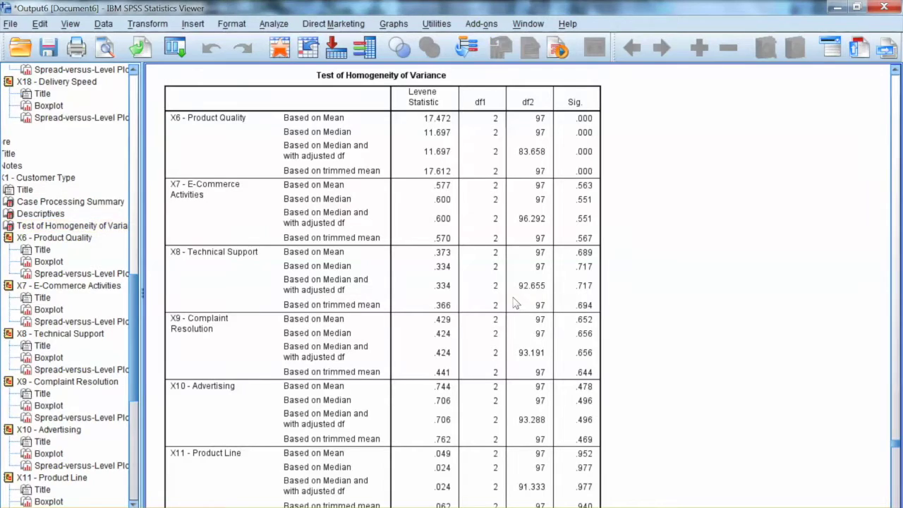
- Scroll to and select the Customer Type Levene's homogeneity table
scroll(768, 449, "down", 5)
scroll(768, 449, "down", 2)
scroll(768, 449, "down", 2)
scroll(768, 449, "down", 3)
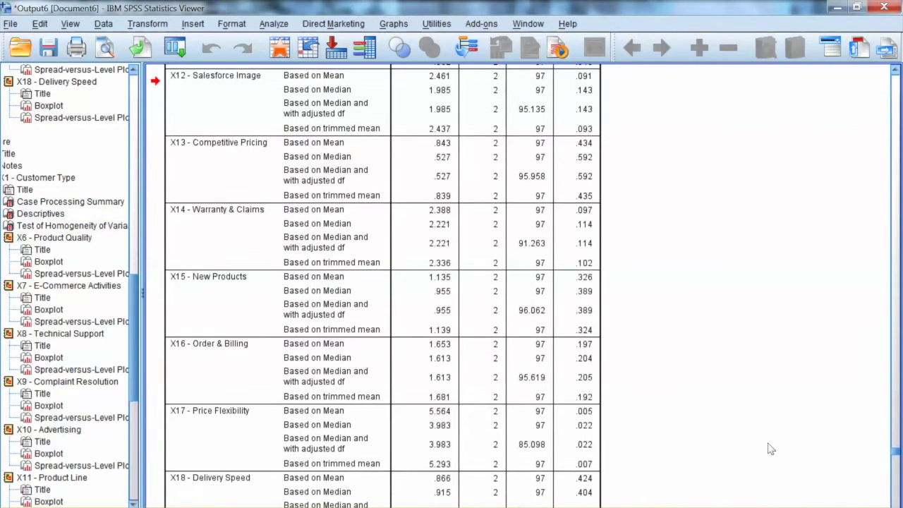
left_click(420, 290)
- Scroll to and select the Levene's table grouped by X5 Distribution System
scroll(683, 424, "down", 2)
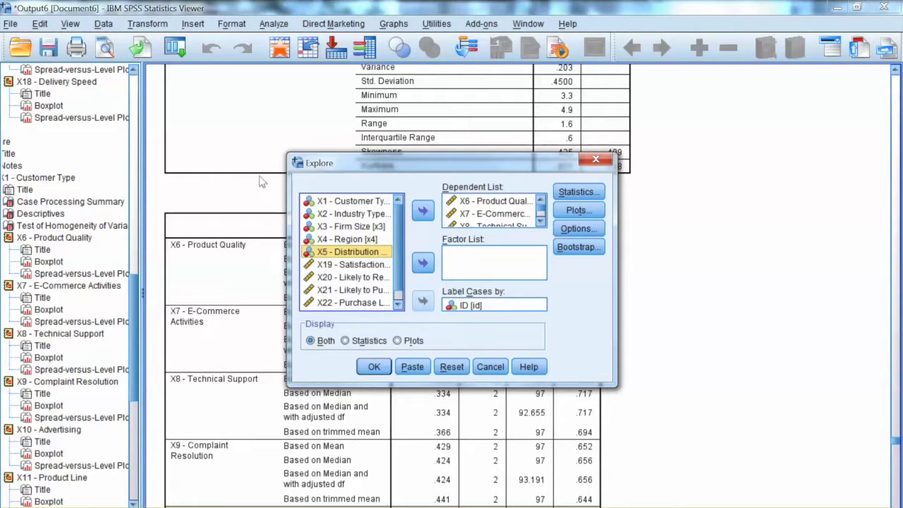
scroll(663, 335, "down", 2)
scroll(663, 335, "down", 5)
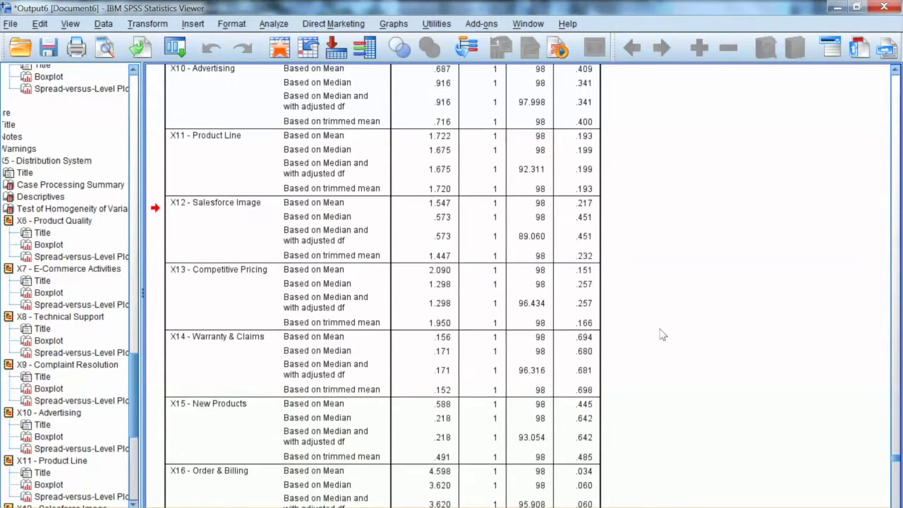
scroll(663, 335, "down", 5)
left_click(431, 221)
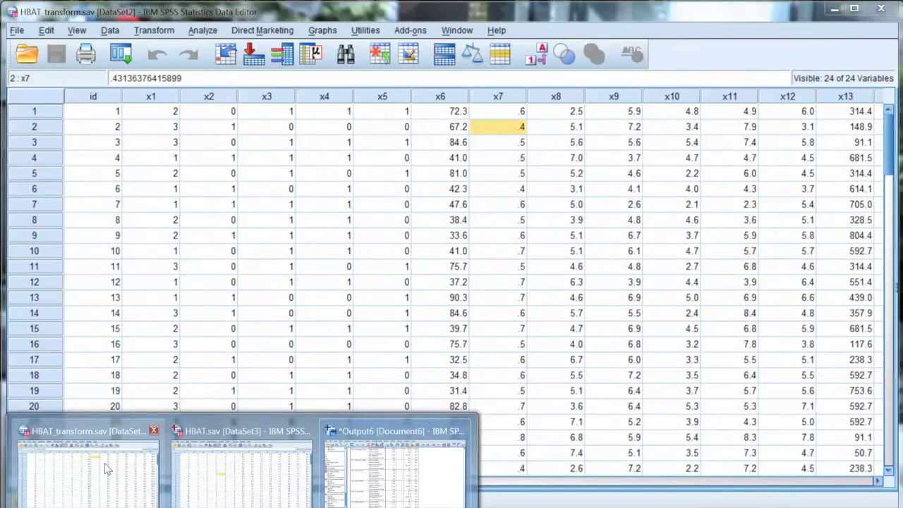
- Switch to the HBAT_transform data and scroll through its new by-region Levene's output
left_click(67, 478)
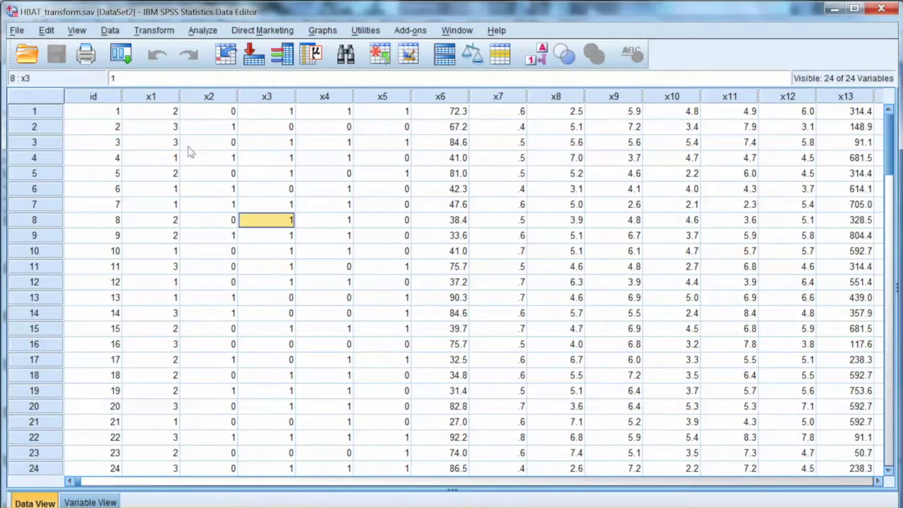
left_click(342, 209)
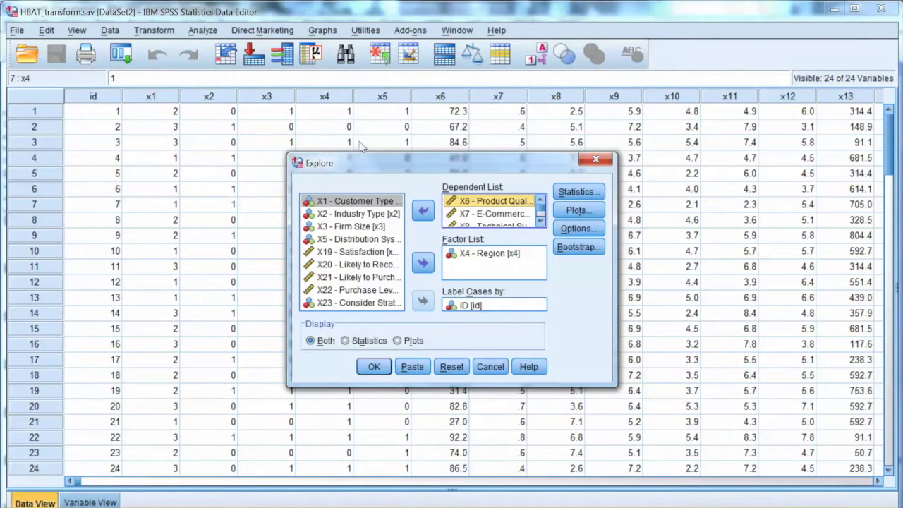
scroll(361, 154, "down", 1)
scroll(361, 154, "down", 3)
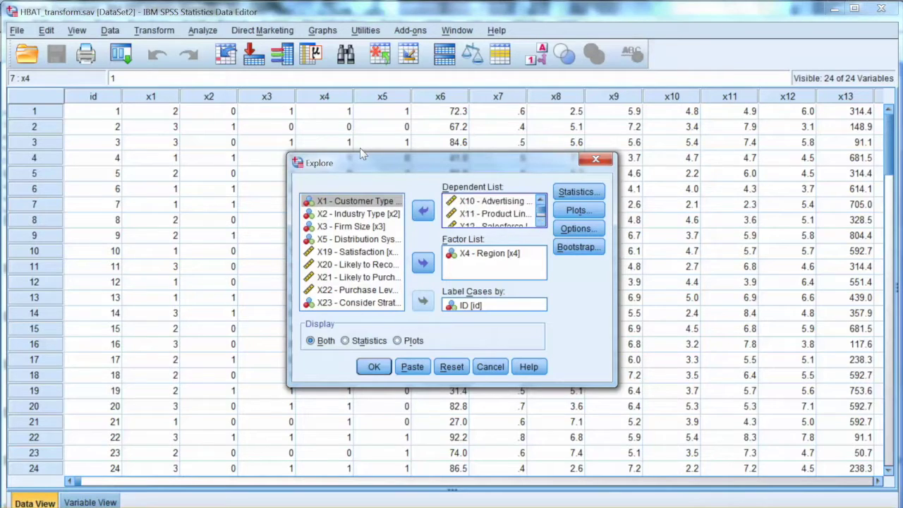
scroll(361, 154, "down", 2)
scroll(361, 154, "down", 3)
scroll(361, 154, "down", 1)
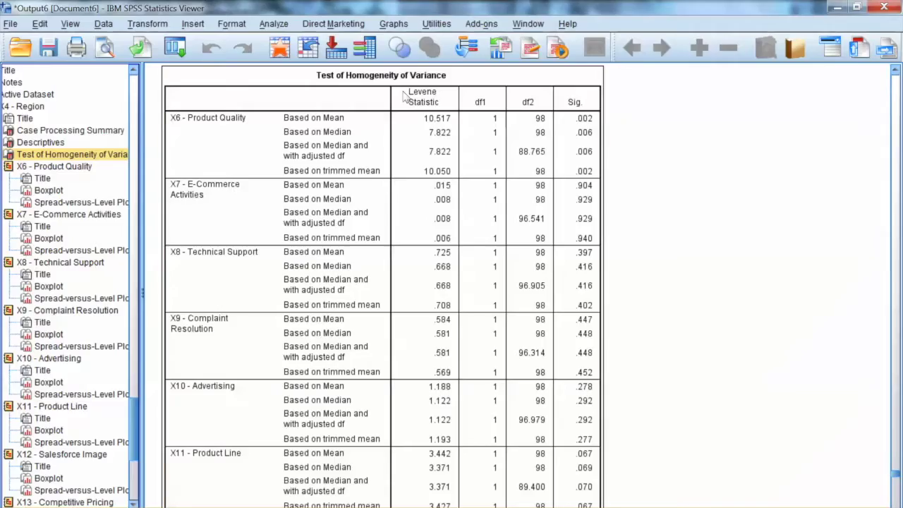
left_click(395, 83)
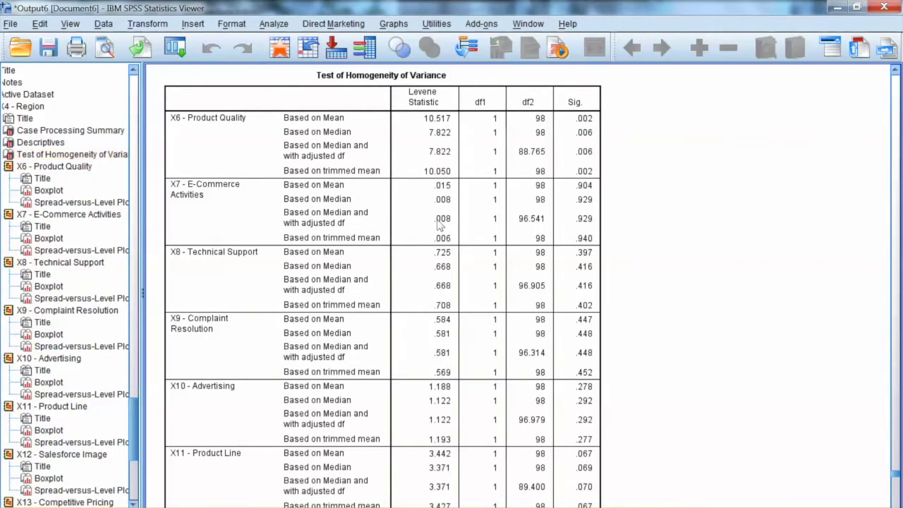
scroll(655, 335, "down", 10)
scroll(656, 335, "down", 2)
scroll(656, 335, "down", 5)
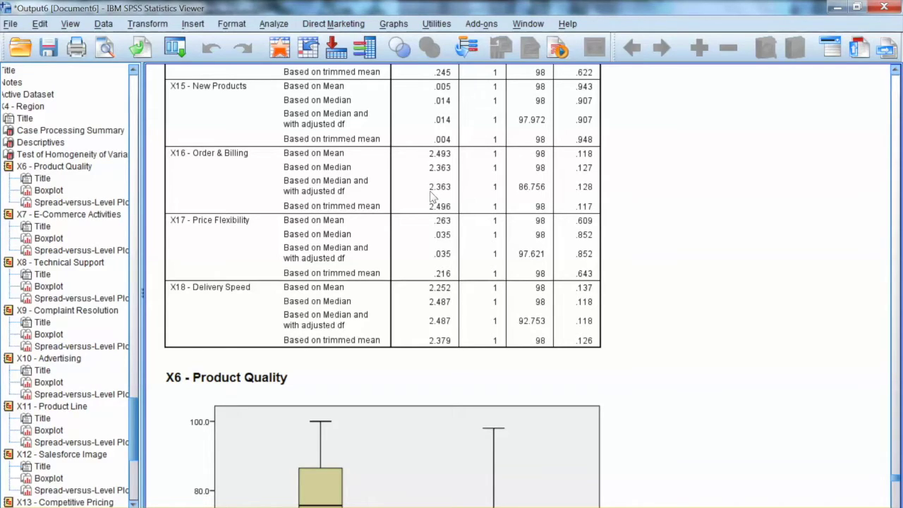
left_click(400, 160)
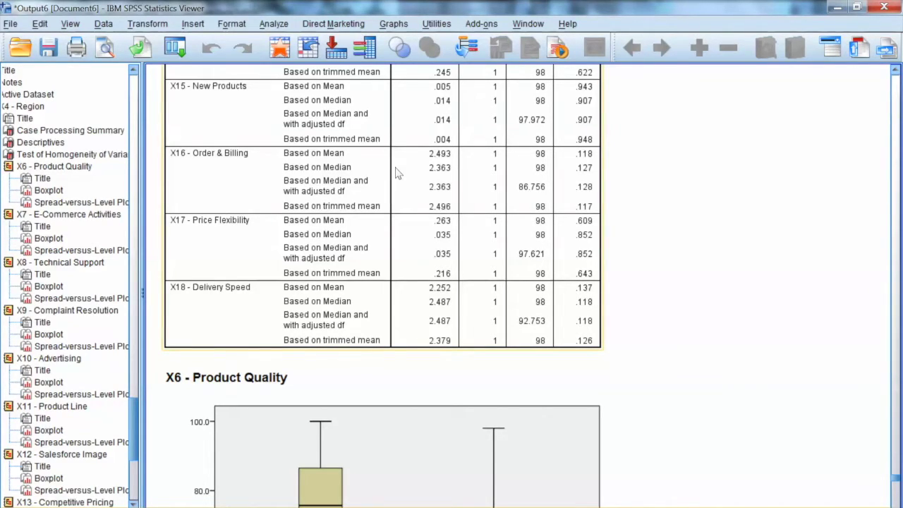